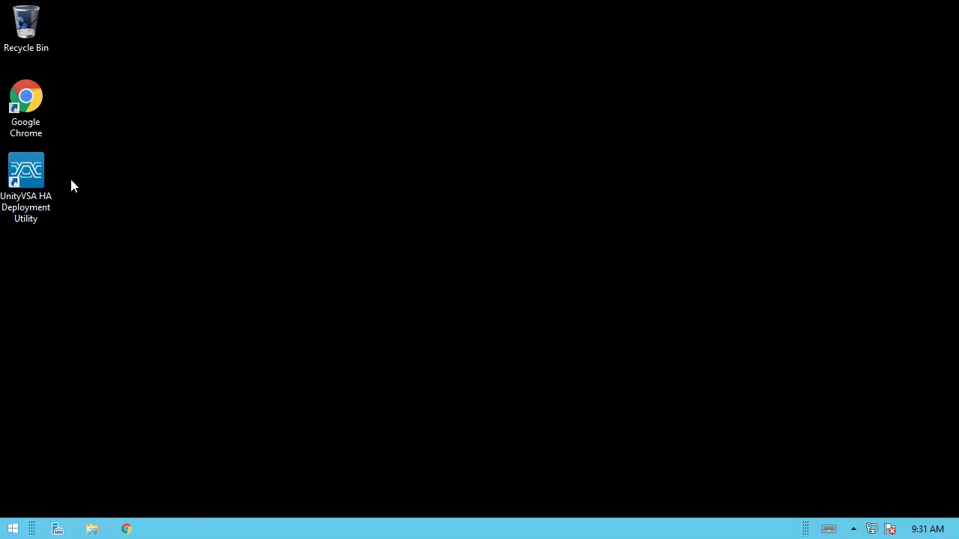
Launch the UnityVSA HA Deployment Utility and continue with the On-Premises VMware Data Center option
double_click(31, 178)
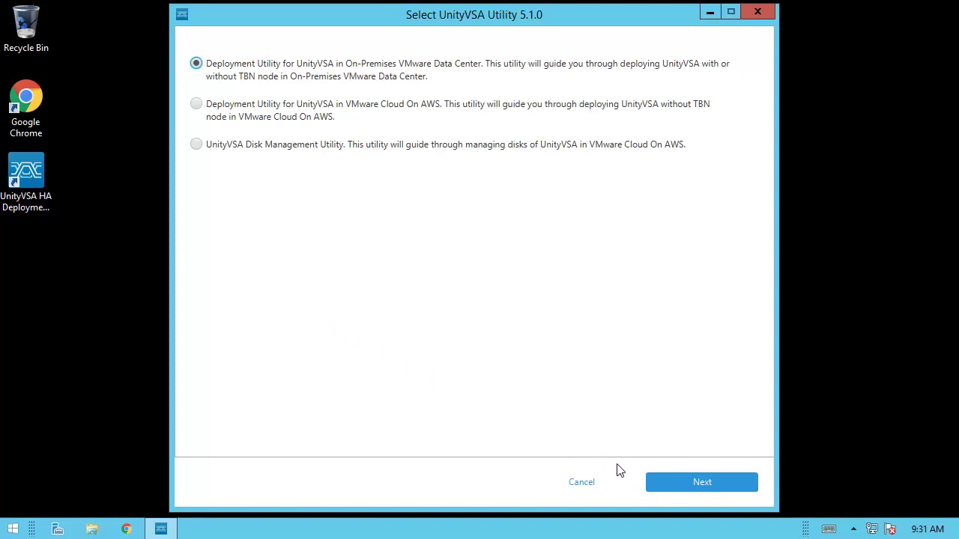
left_click(661, 489)
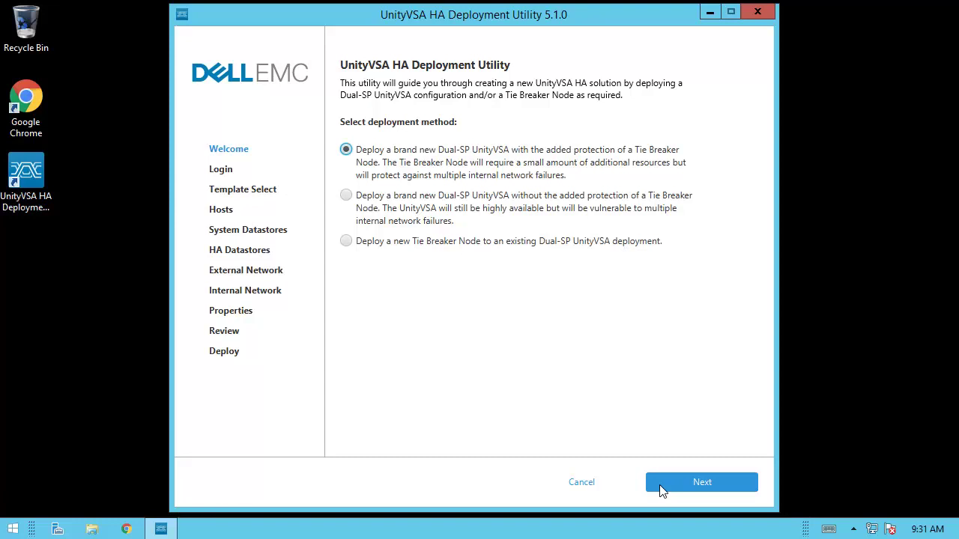
Leave the Welcome page and enter vCenter address 17.67, the administrator username and password
left_click(661, 487)
type("17.67")
key("Tab")
type("a")
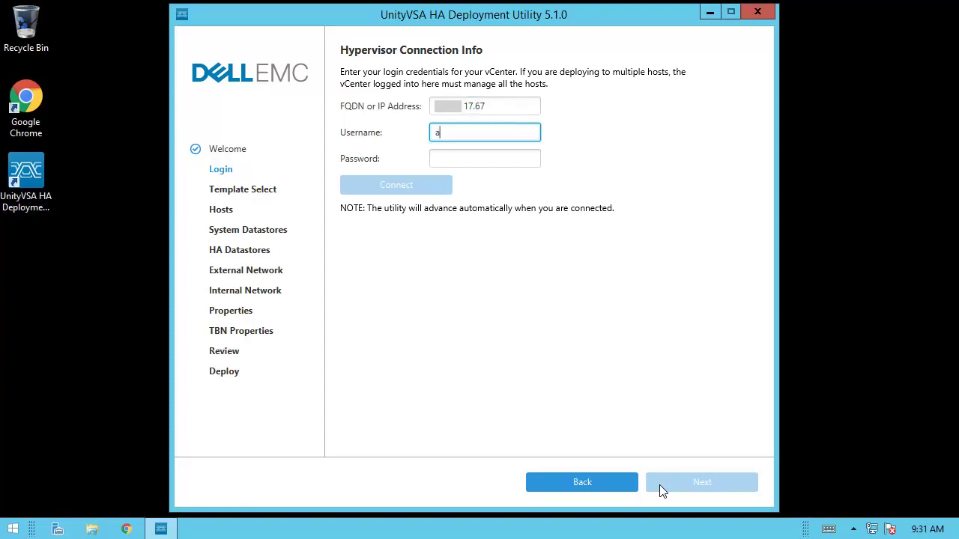
type("dministrator@vsphere.local")
key("Tab")
type("•••••••")
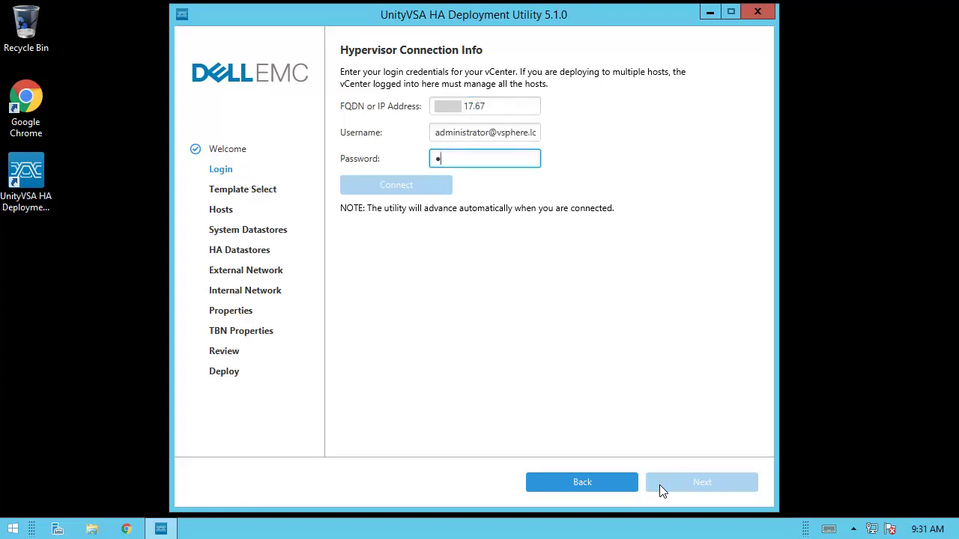
type("••••")
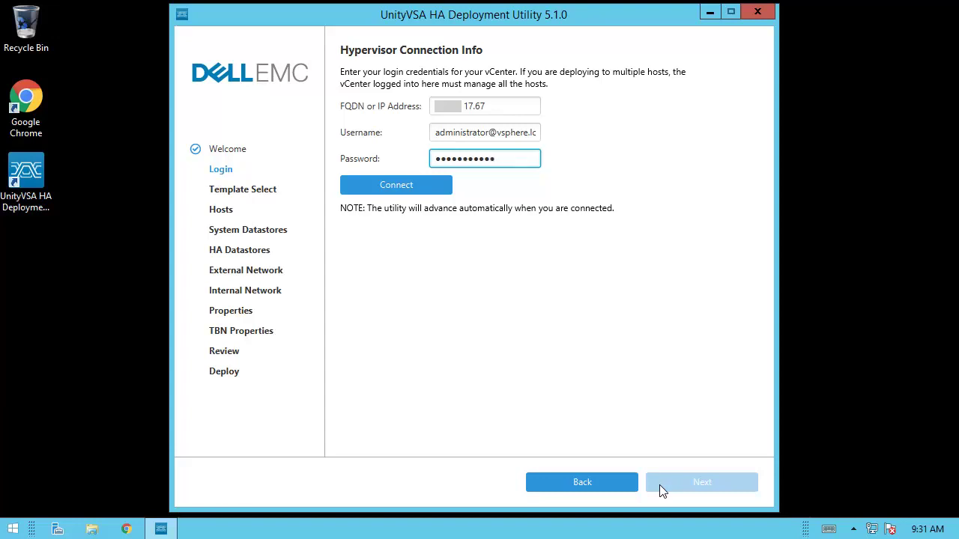
type("•")
Connect to vCenter and select UnityVSA.ova as the deployment file
left_click(412, 191)
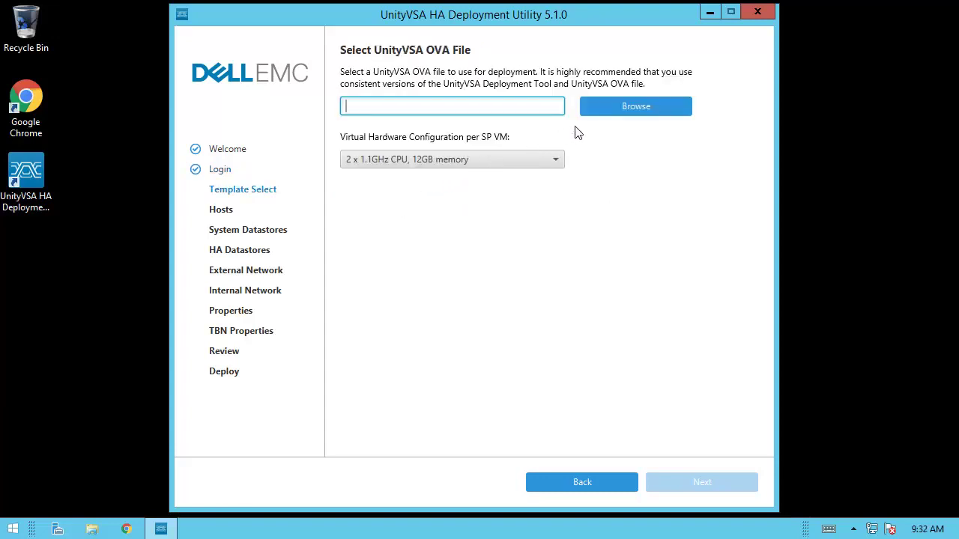
left_click(629, 110)
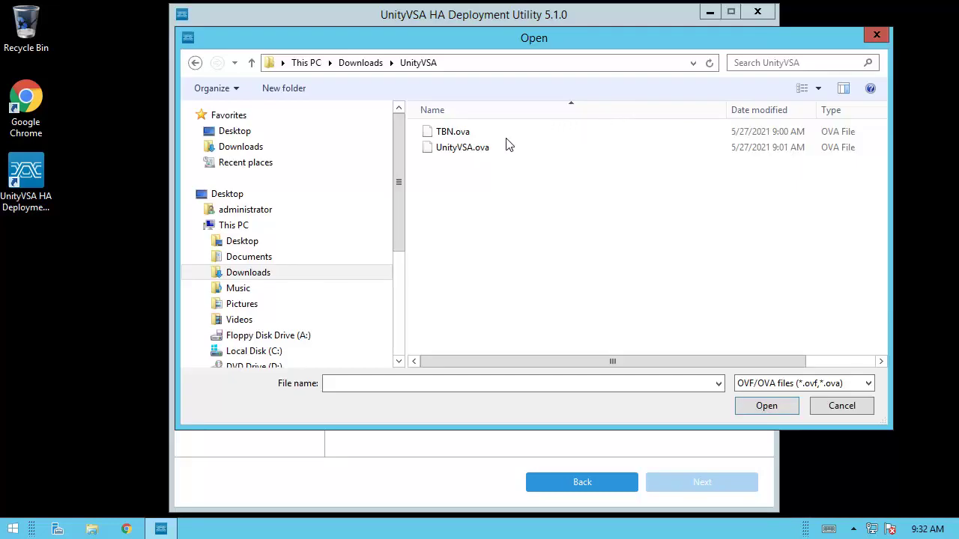
left_click(467, 150)
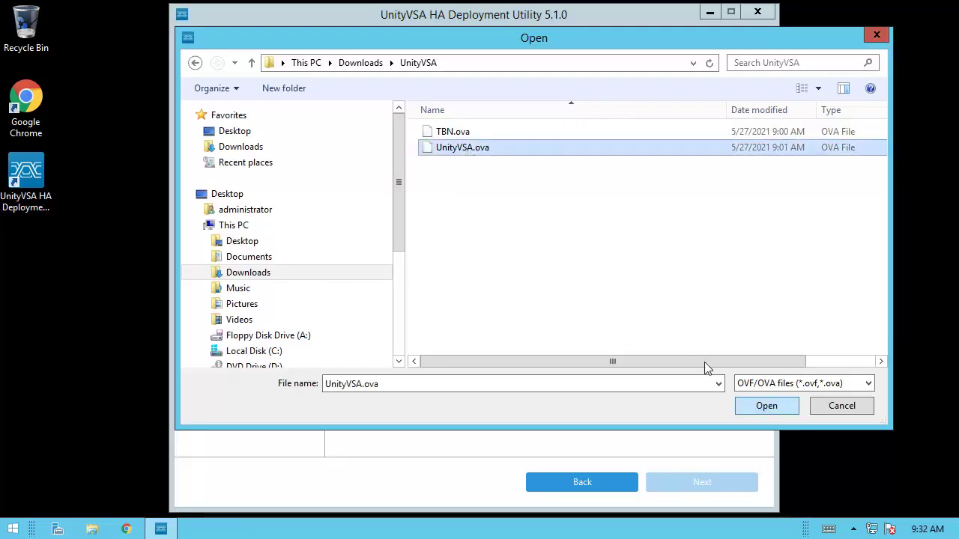
left_click(759, 412)
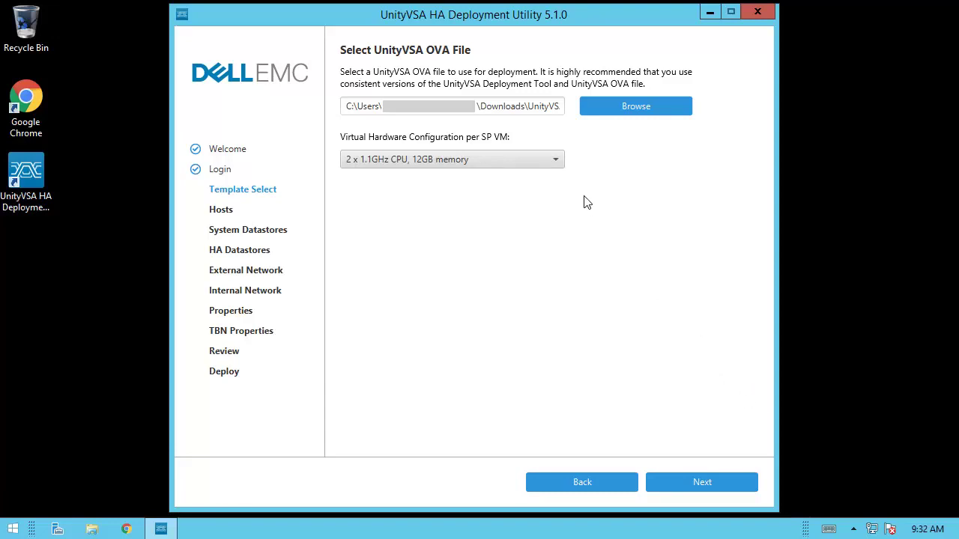
Set per-SP hardware to 12 x 1.1GHz CPU, 96GB memory
left_click(555, 161)
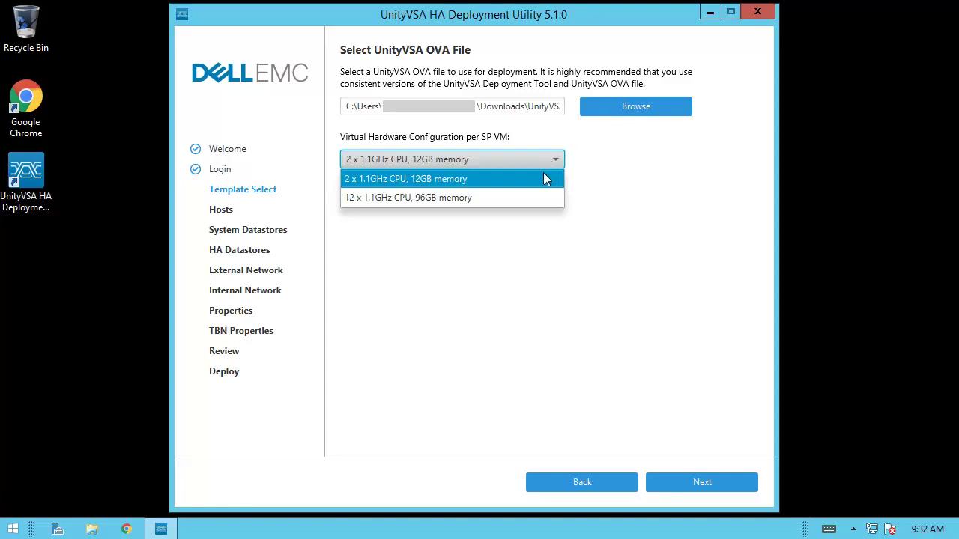
left_click(531, 198)
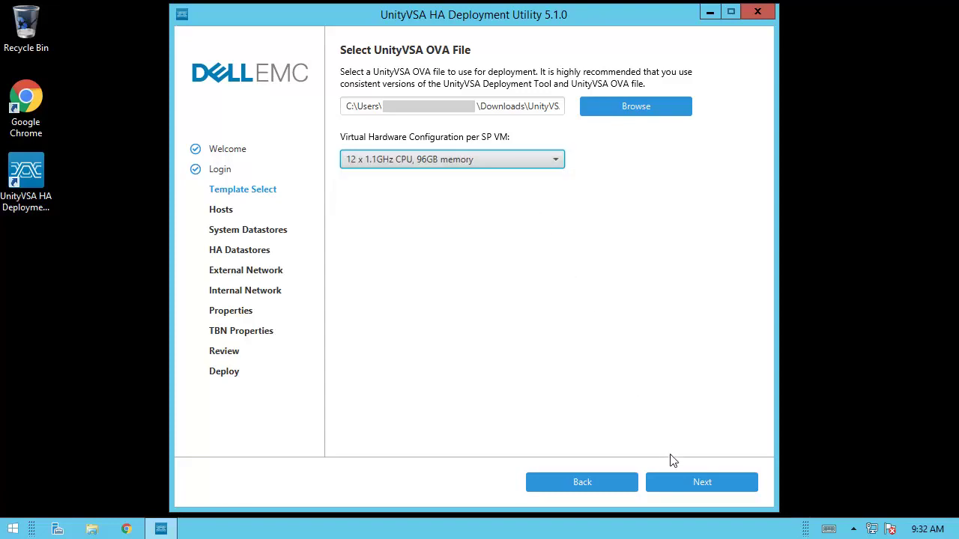
left_click(689, 485)
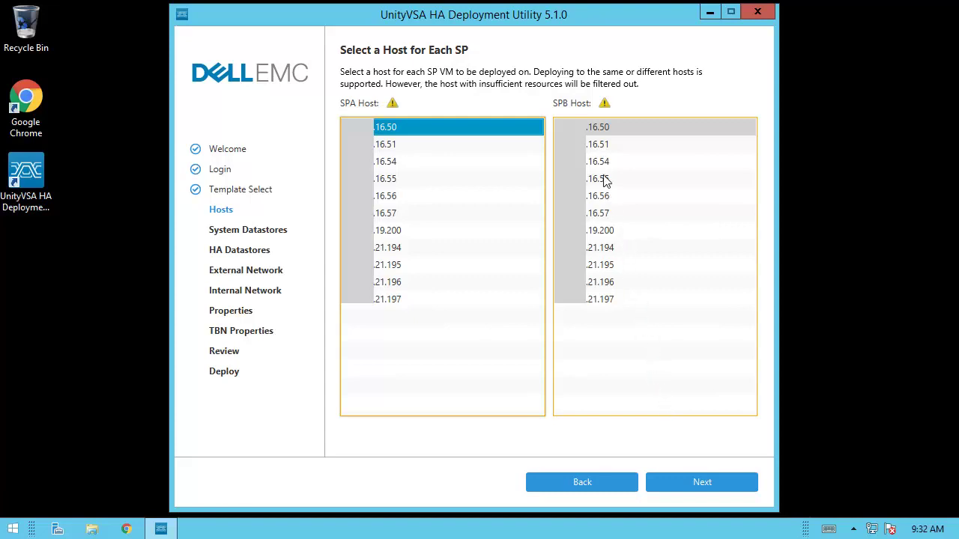
Place SPB on host .16.51, SPB system data on datastore1 (1), shared datastore Production-22536
left_click(597, 147)
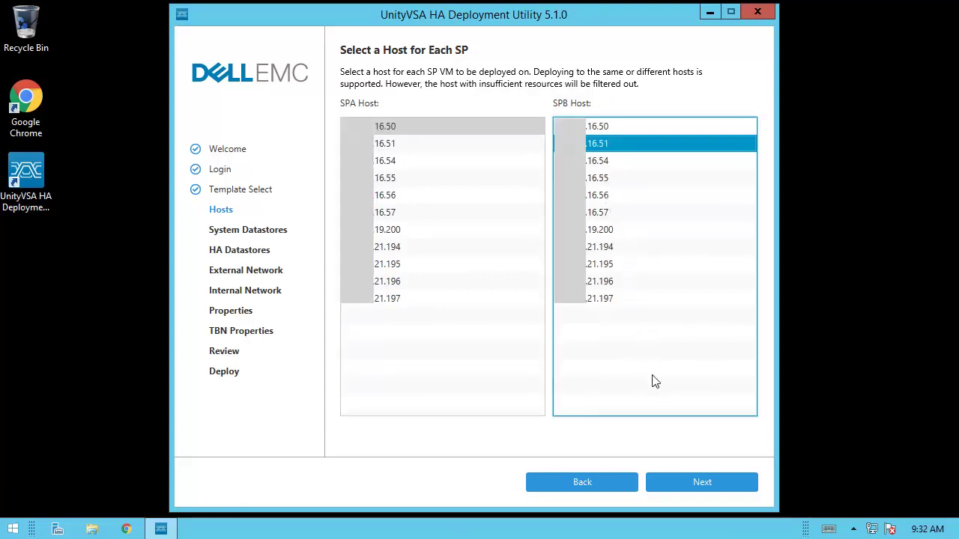
left_click(678, 481)
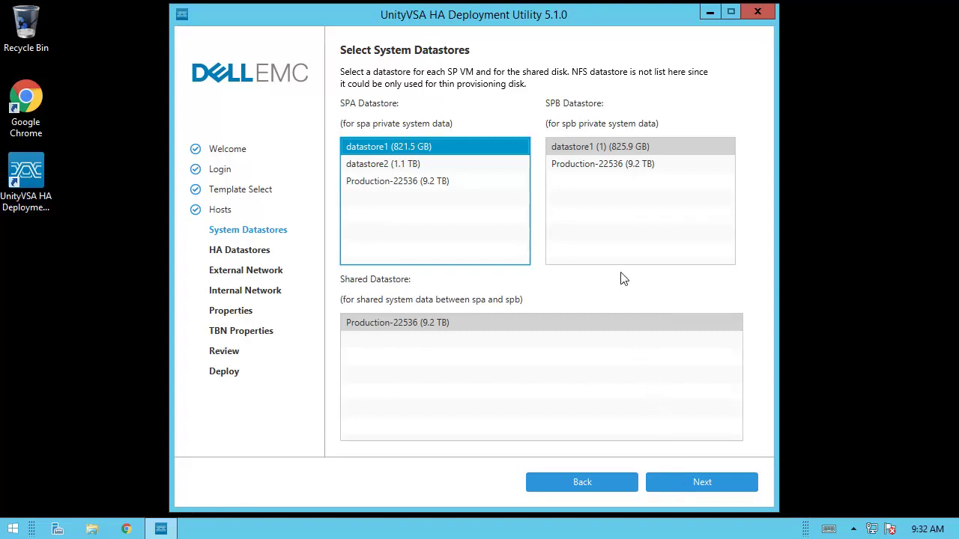
left_click(588, 150)
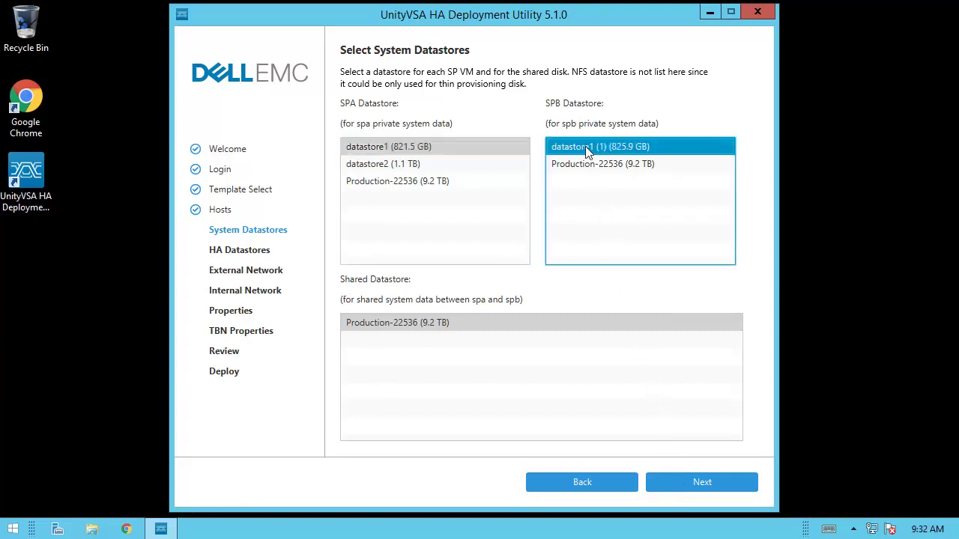
left_click(584, 330)
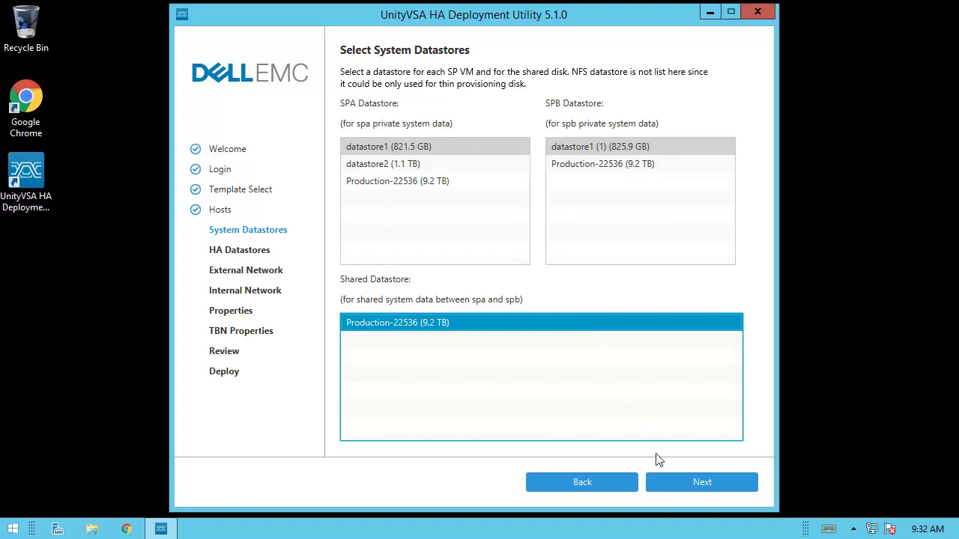
left_click(678, 493)
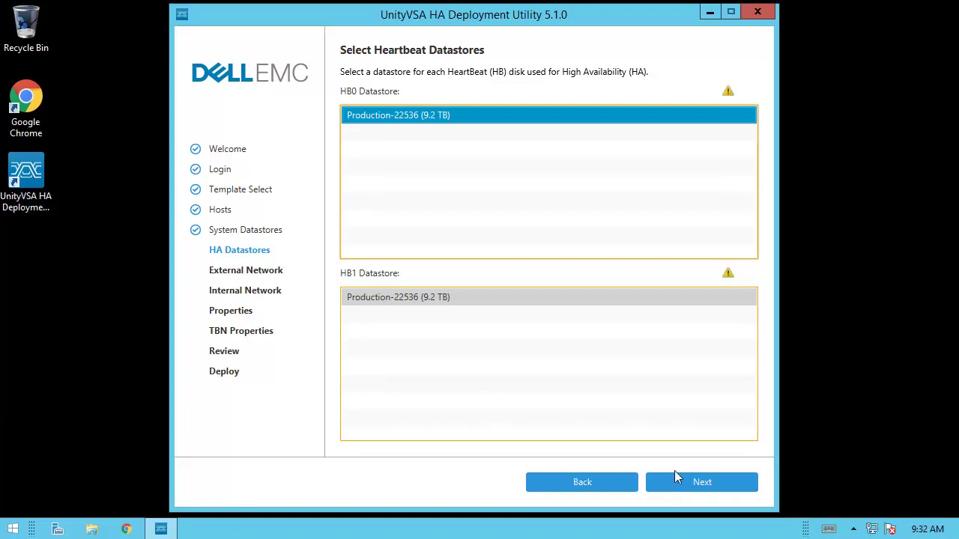
Put the HB1 heartbeat disk on Production-22536 and ignore the resulting datastore warning
left_click(665, 302)
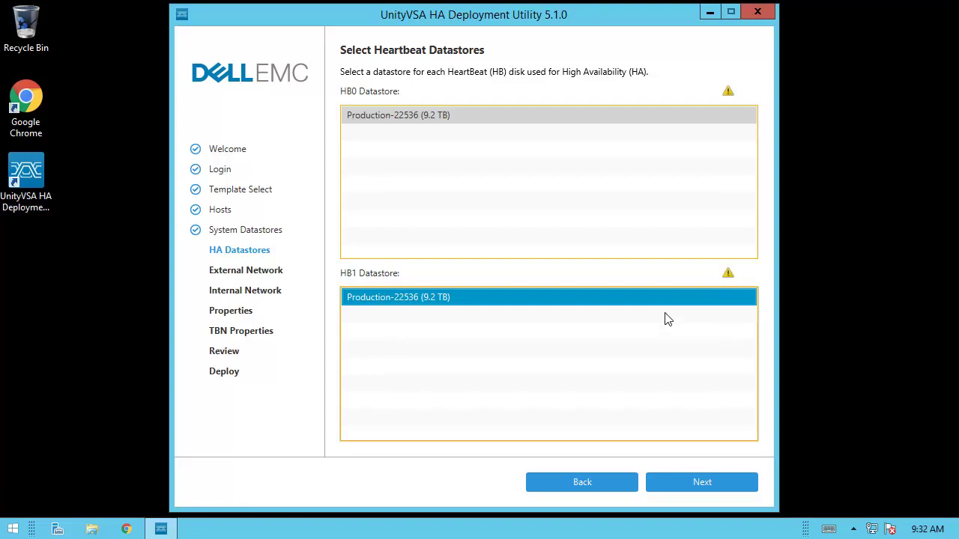
left_click(677, 484)
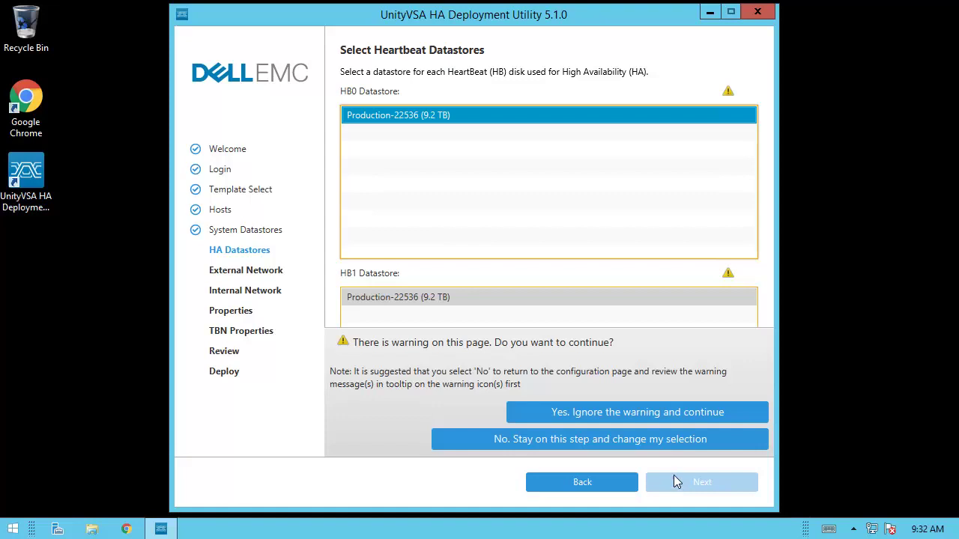
left_click(655, 418)
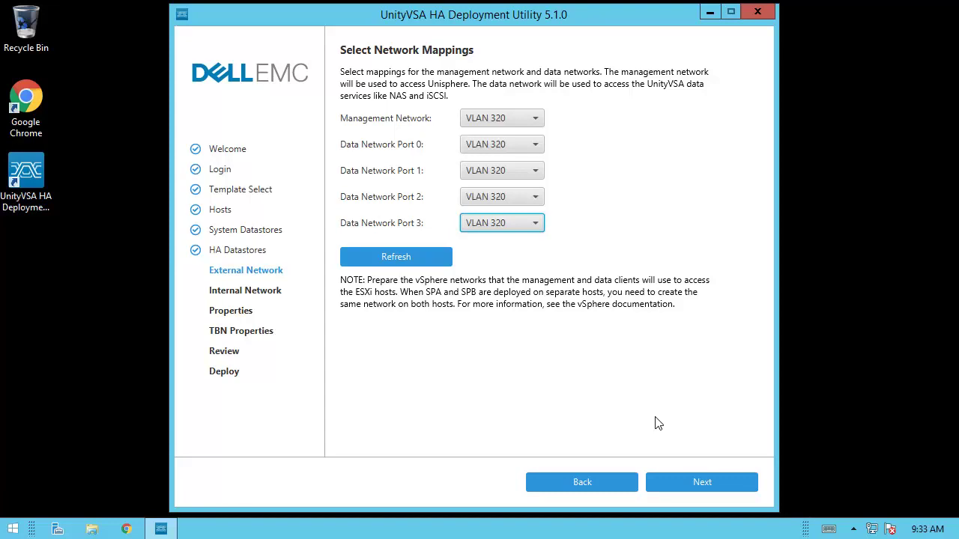
Accept VLAN 320 for management and all four data ports
left_click(674, 482)
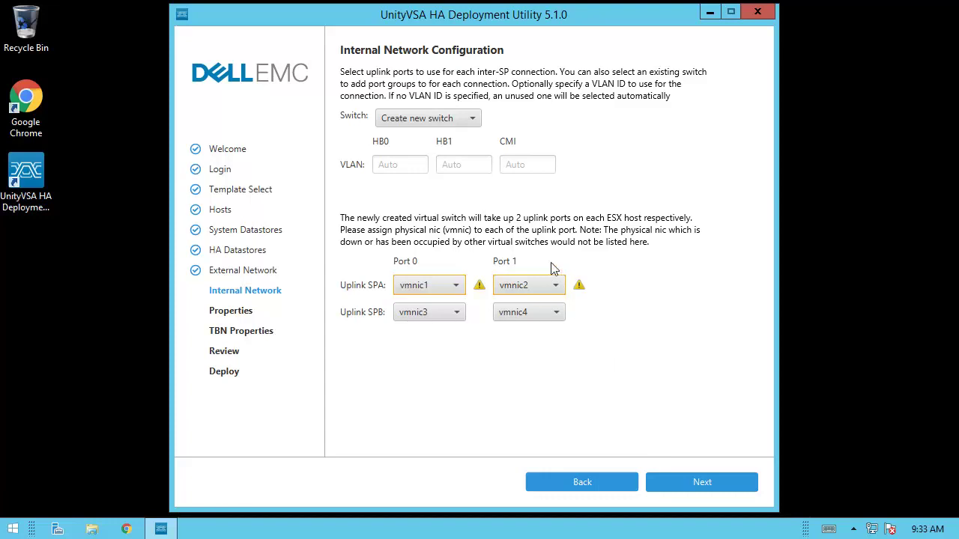
Keep vmnic1 as SPA Port 0 uplink, SPB on vmnic3/vmnic4, and proceed to the warning
left_click(472, 121)
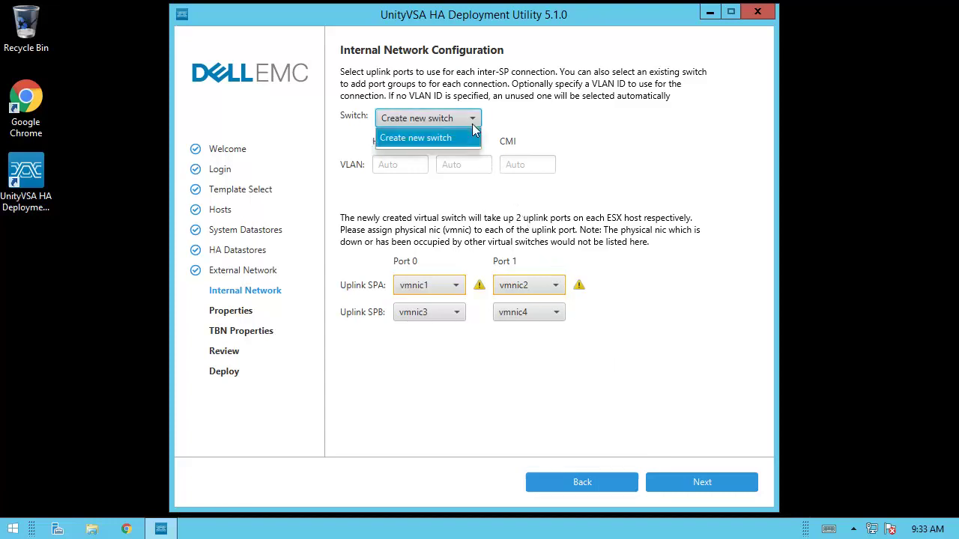
left_click(448, 289)
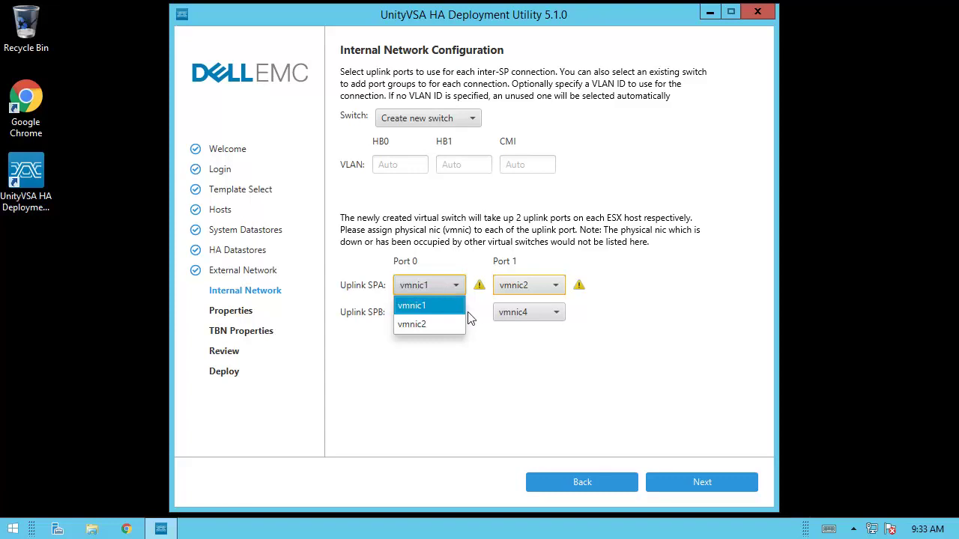
left_click(539, 400)
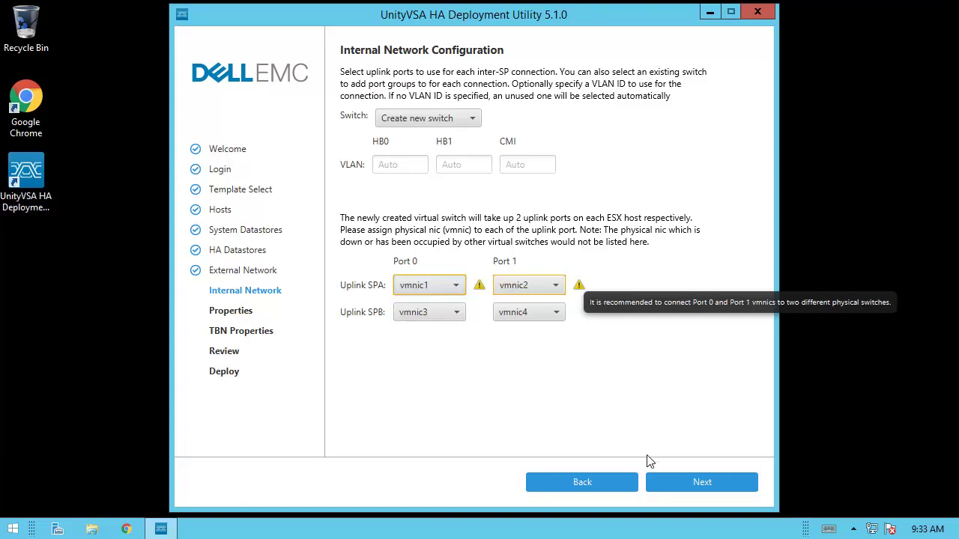
left_click(697, 485)
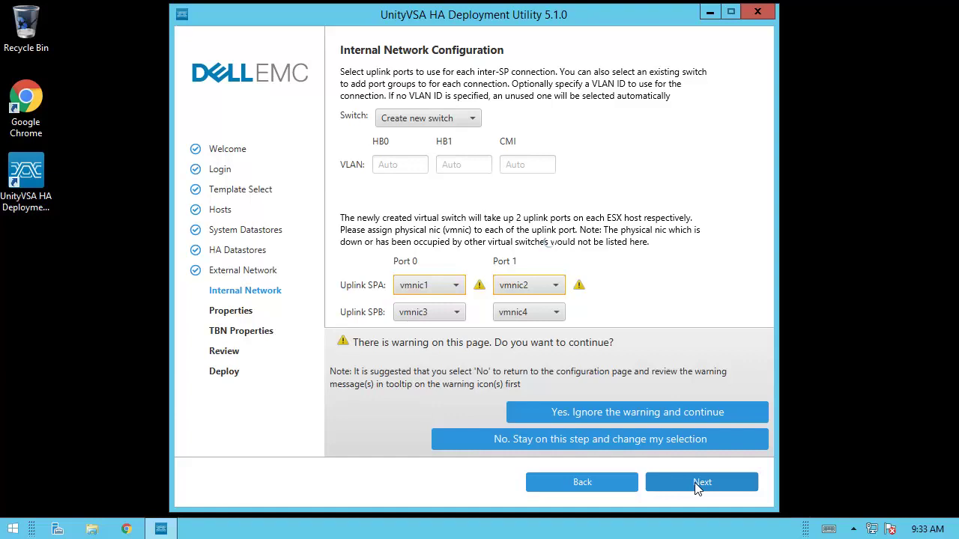
Ignore the uplink warning and set UnityVSA.21.215, netmask 255.255.252.0, gateway .20.1
left_click(657, 414)
type("UnityVSA")
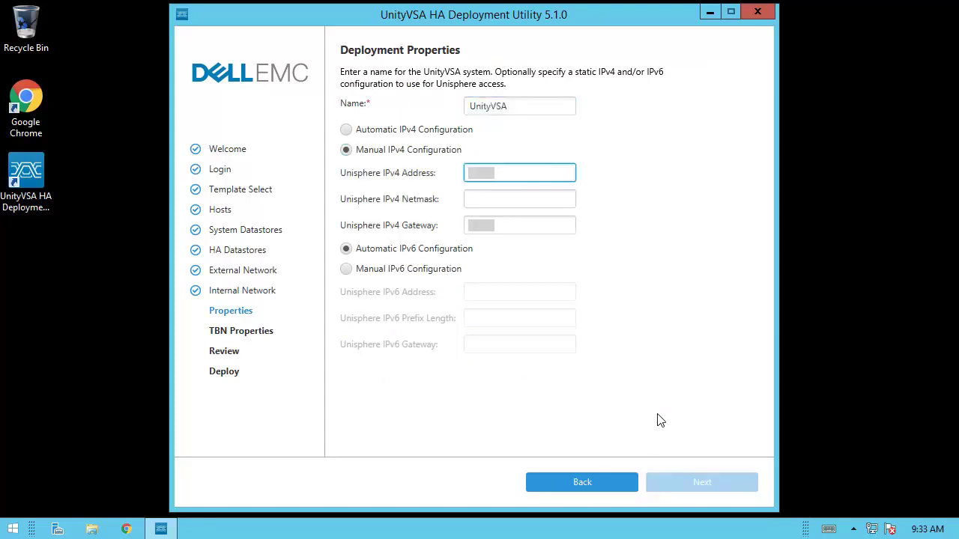
type(".21.215")
key("Tab")
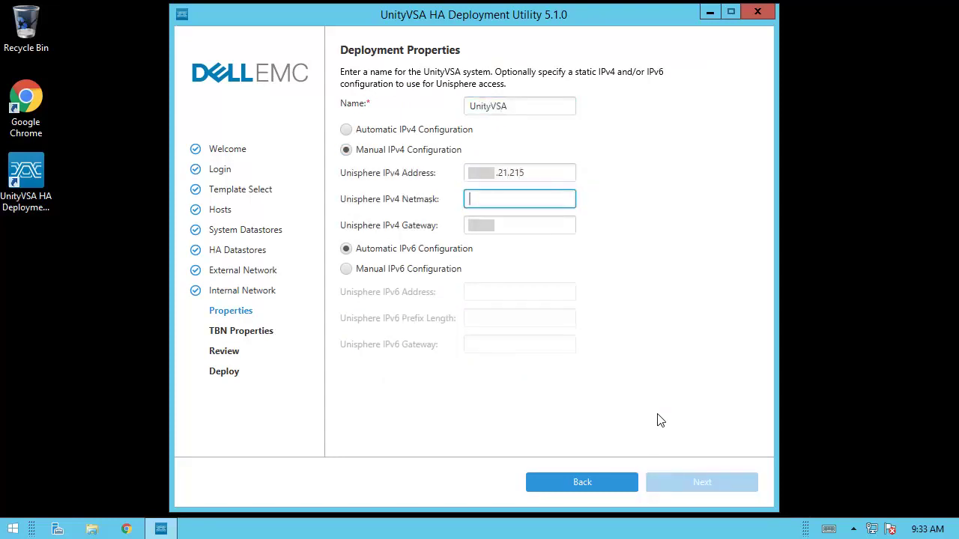
type("255.255.252.0")
key("Tab")
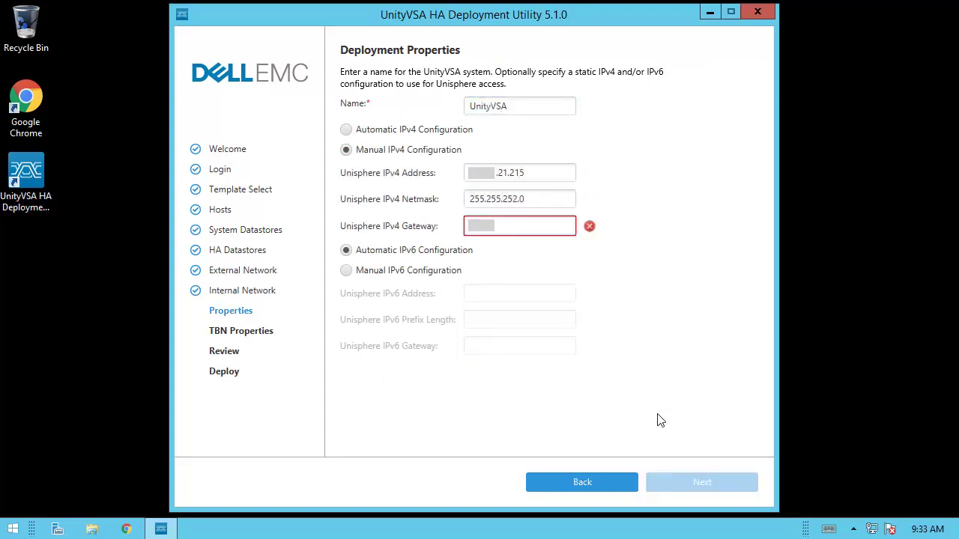
type(".20.1")
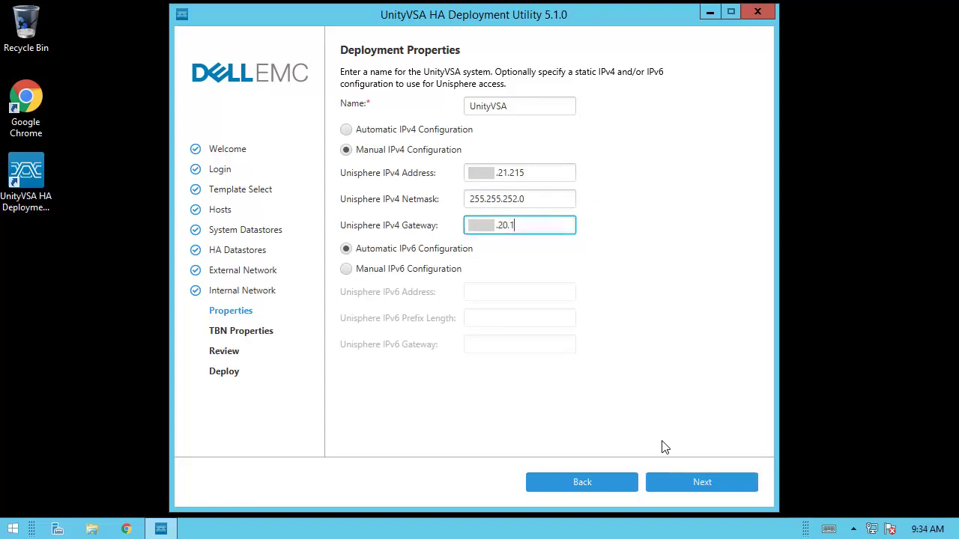
left_click(669, 482)
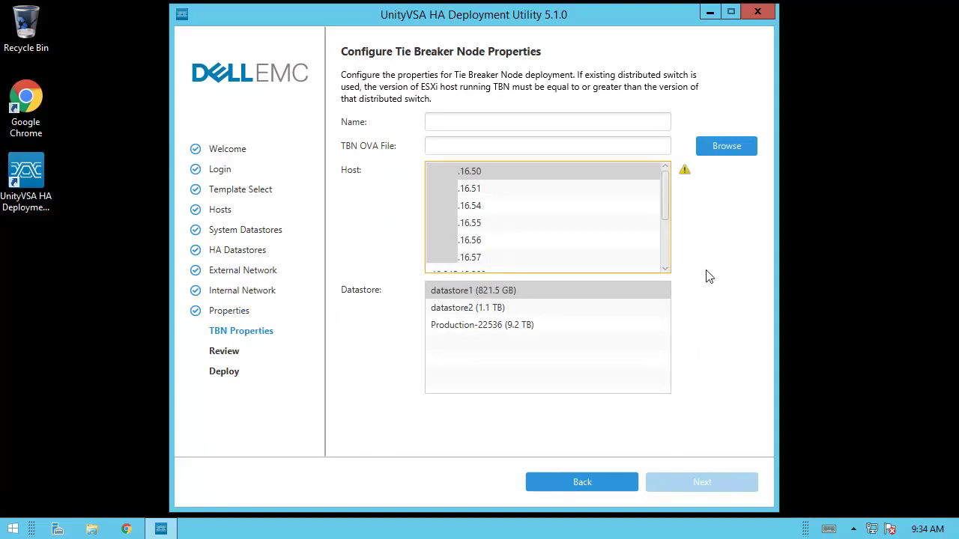
Load TBN.ova as the Tie Breaker Node image and continue past the host warning
left_click(731, 146)
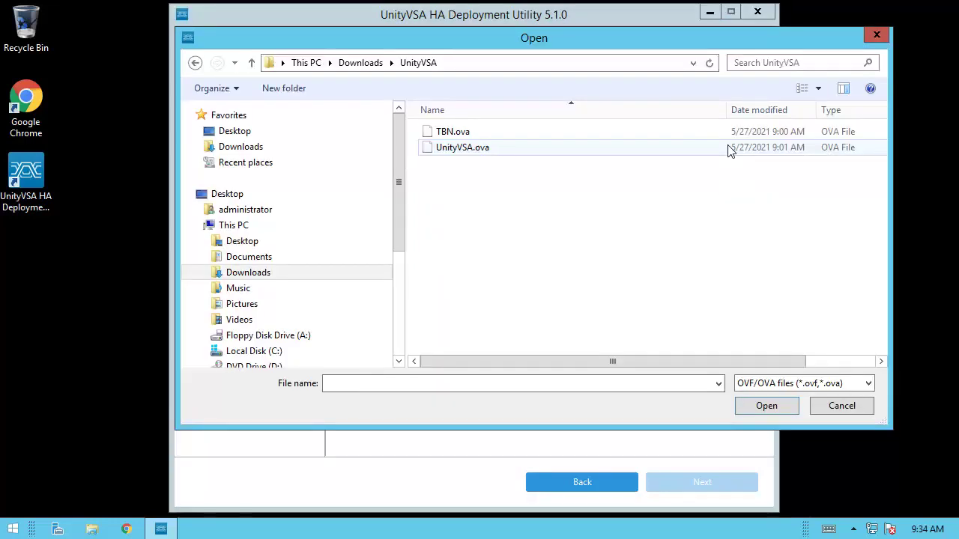
left_click(485, 133)
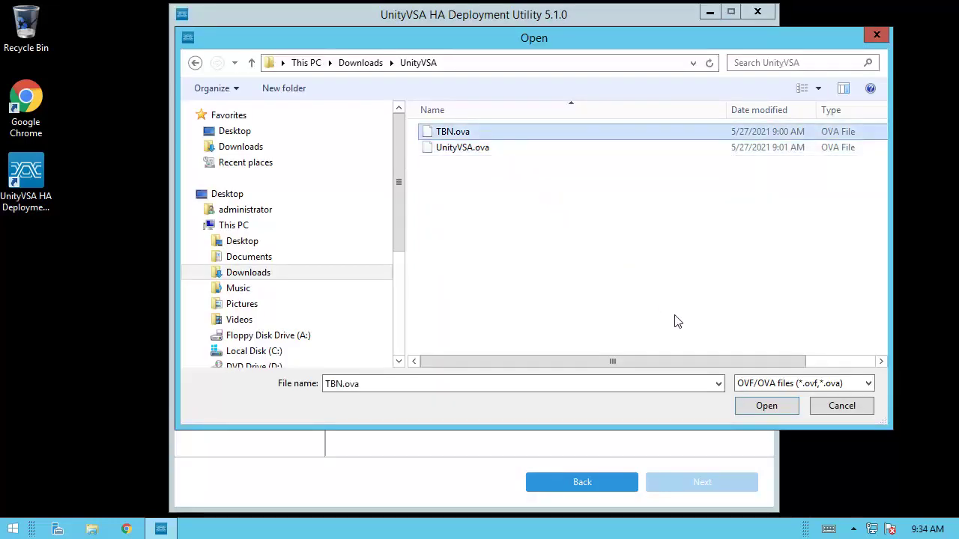
left_click(766, 406)
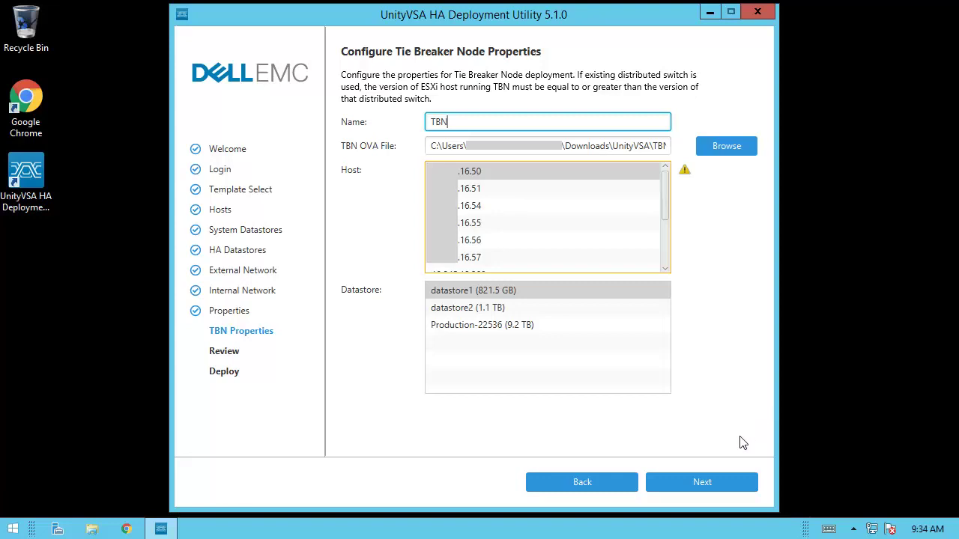
left_click(712, 483)
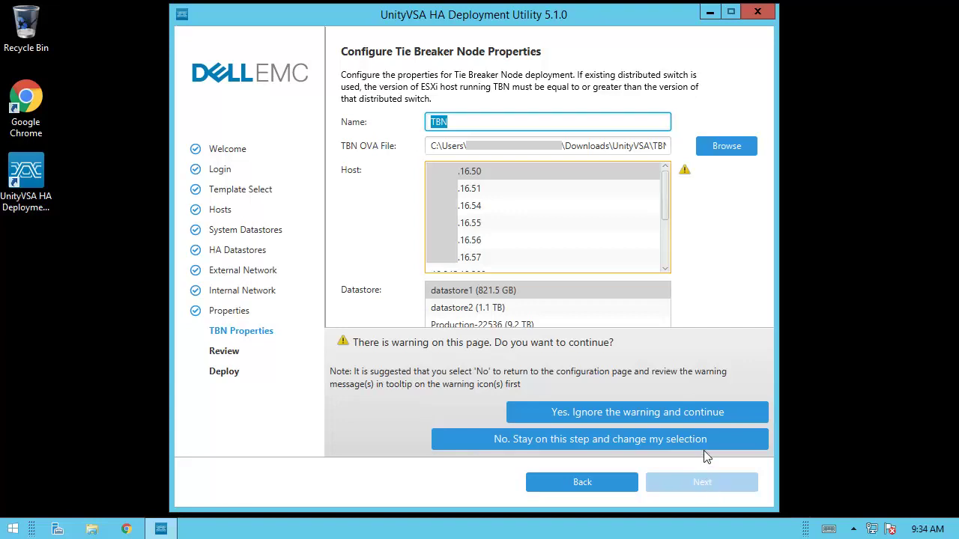
left_click(701, 417)
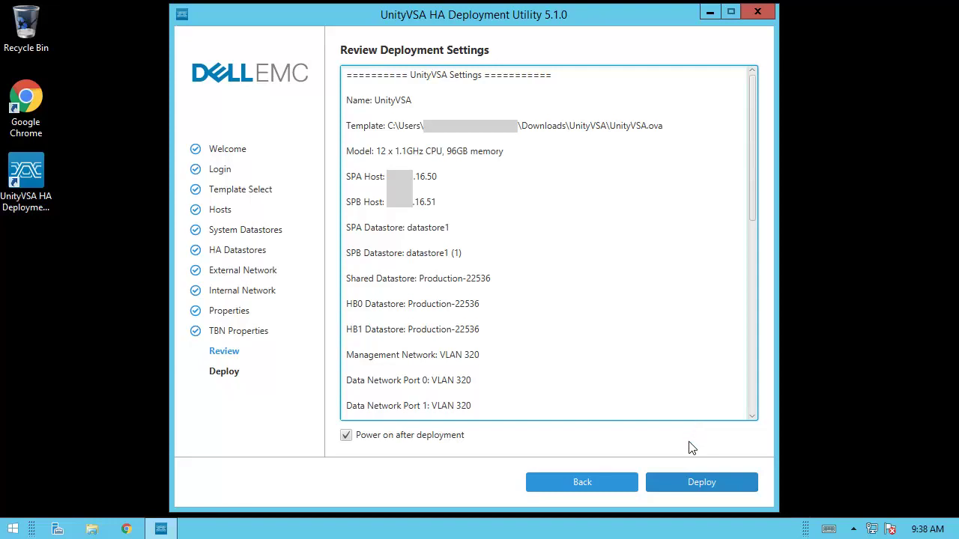
Start the deployment with power-on after deployment left enabled
left_click(677, 483)
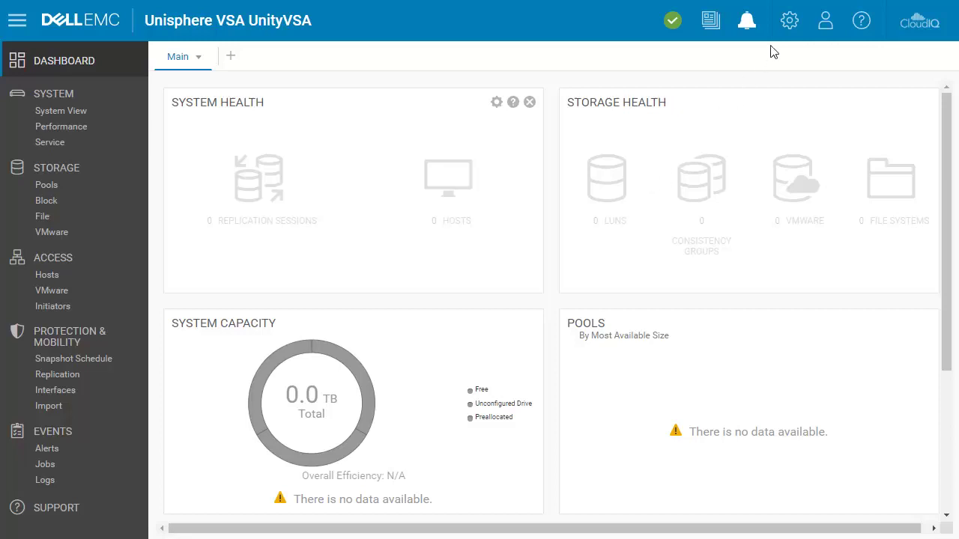
Enable the Tie Breaker Node in Management settings, select the only available TBN as active, and apply
left_click(789, 20)
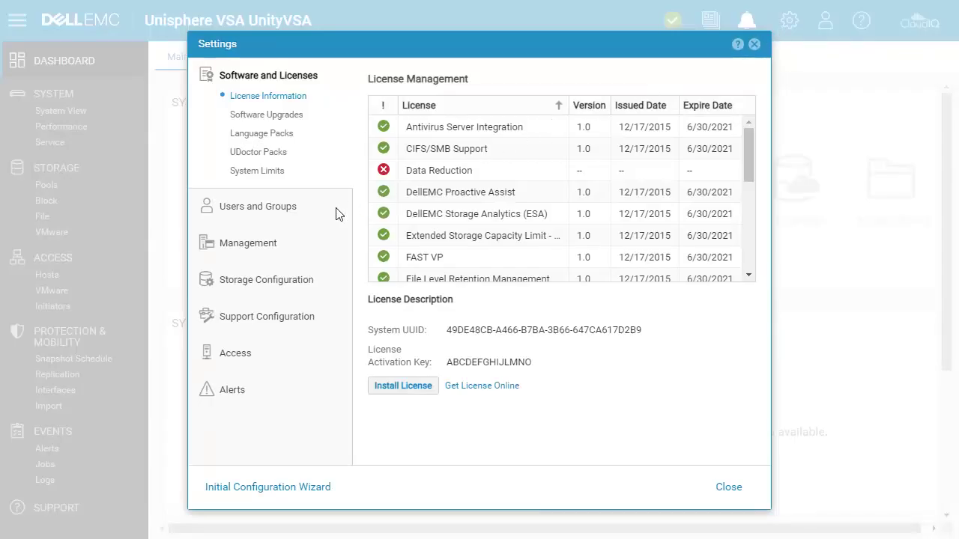
left_click(255, 244)
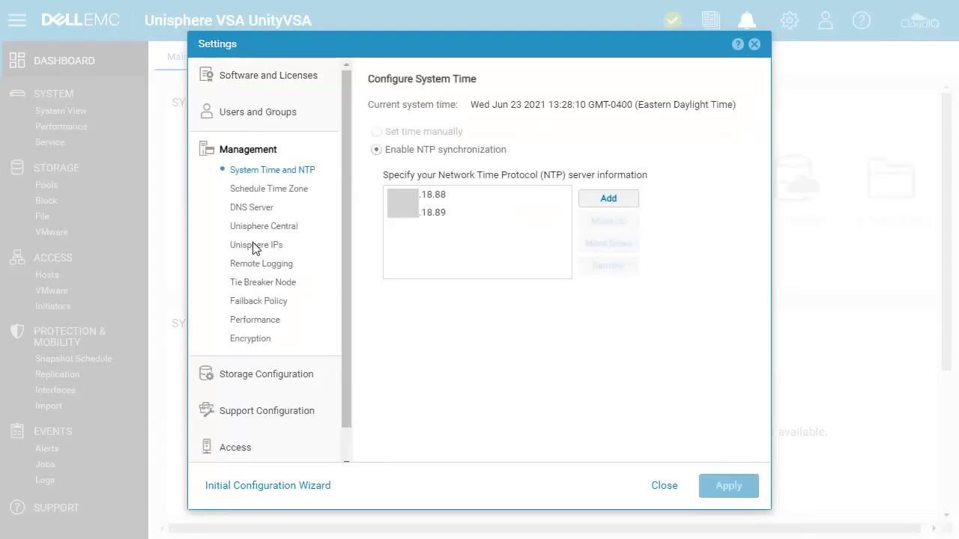
left_click(277, 288)
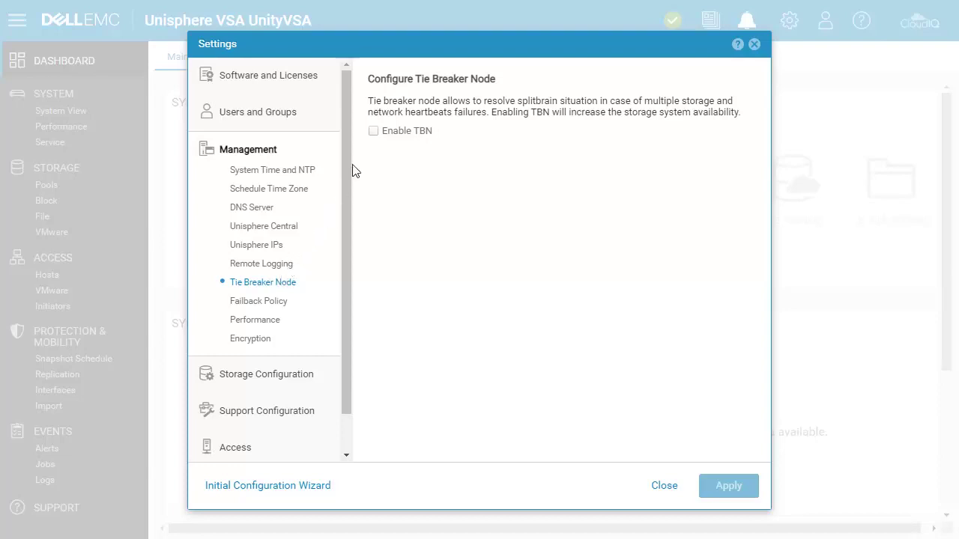
left_click(373, 134)
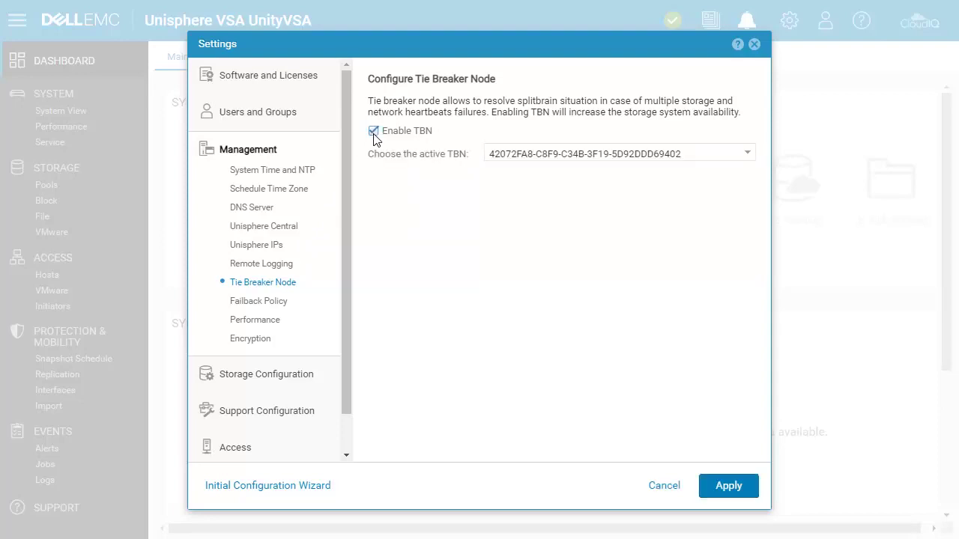
left_click(729, 152)
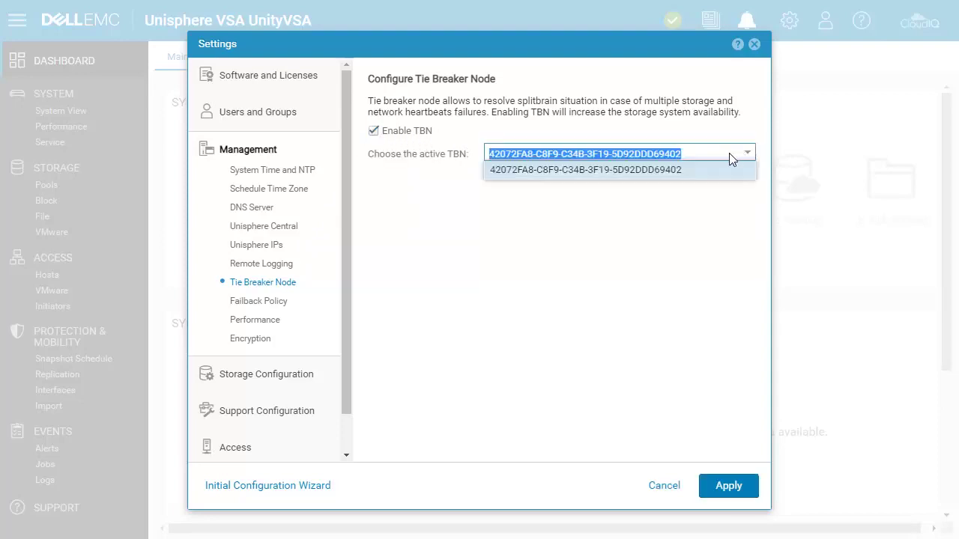
left_click(661, 169)
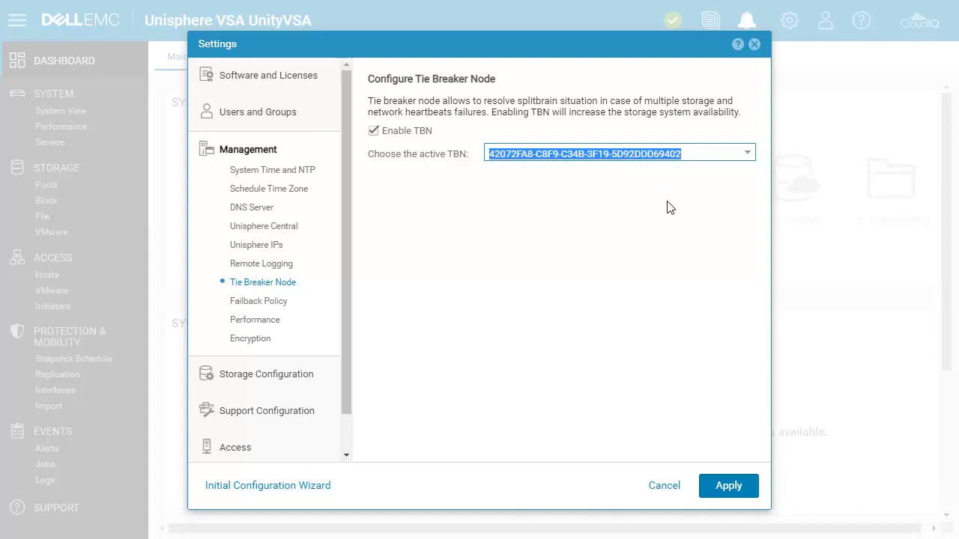
left_click(719, 488)
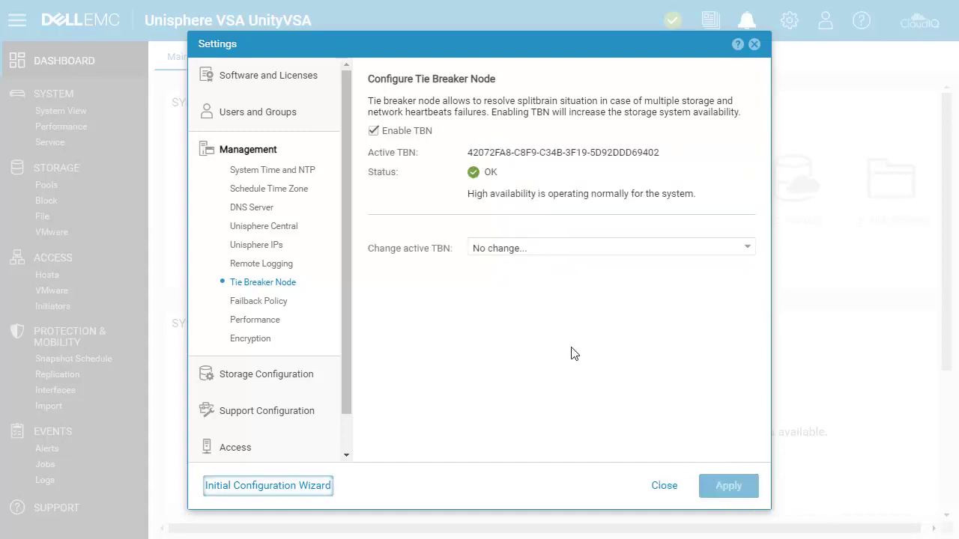
Close settings and view the System View enclosures, with the DPE shown as OK
left_click(655, 489)
left_click(47, 110)
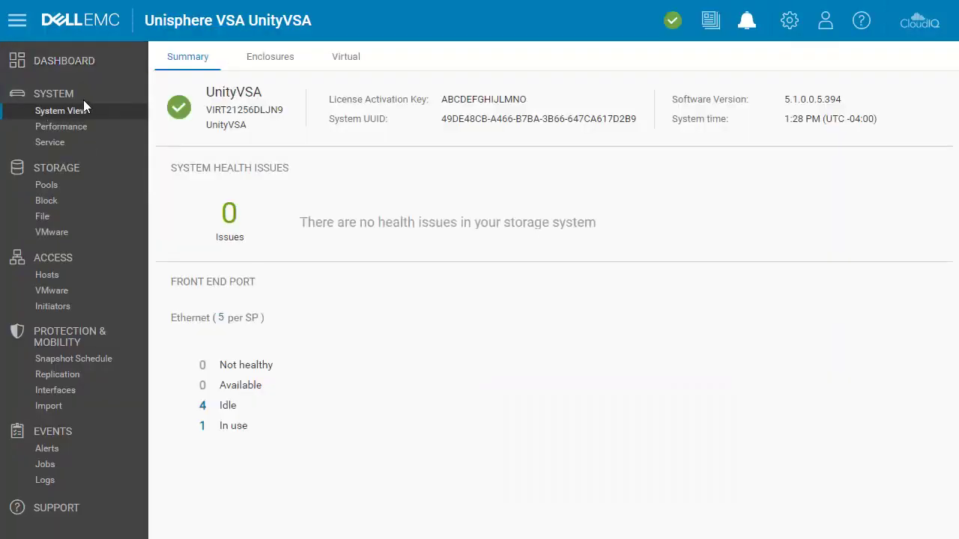
left_click(270, 58)
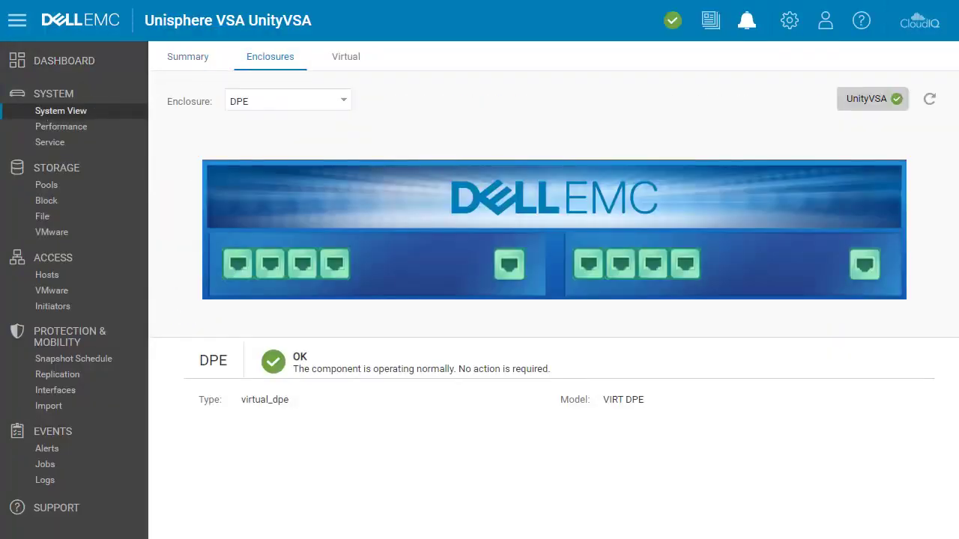